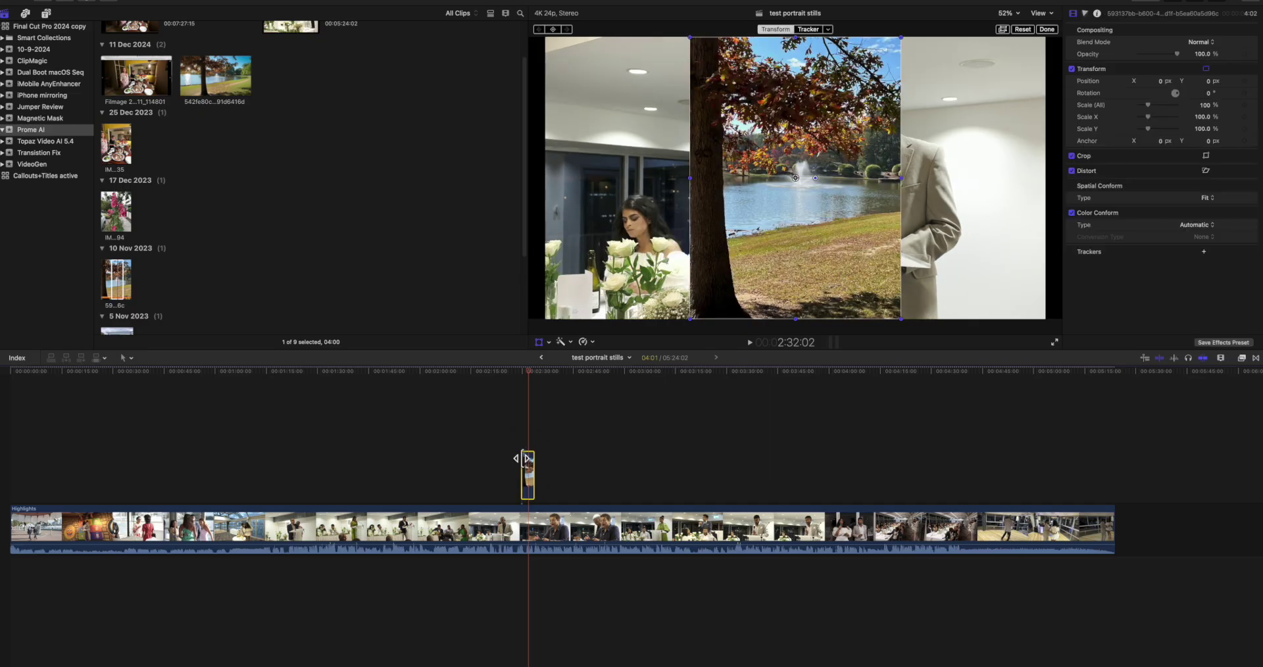
- Move the playhead to the lake clip's start and pan across the enlarged image to judge its softness
left_click(530, 376)
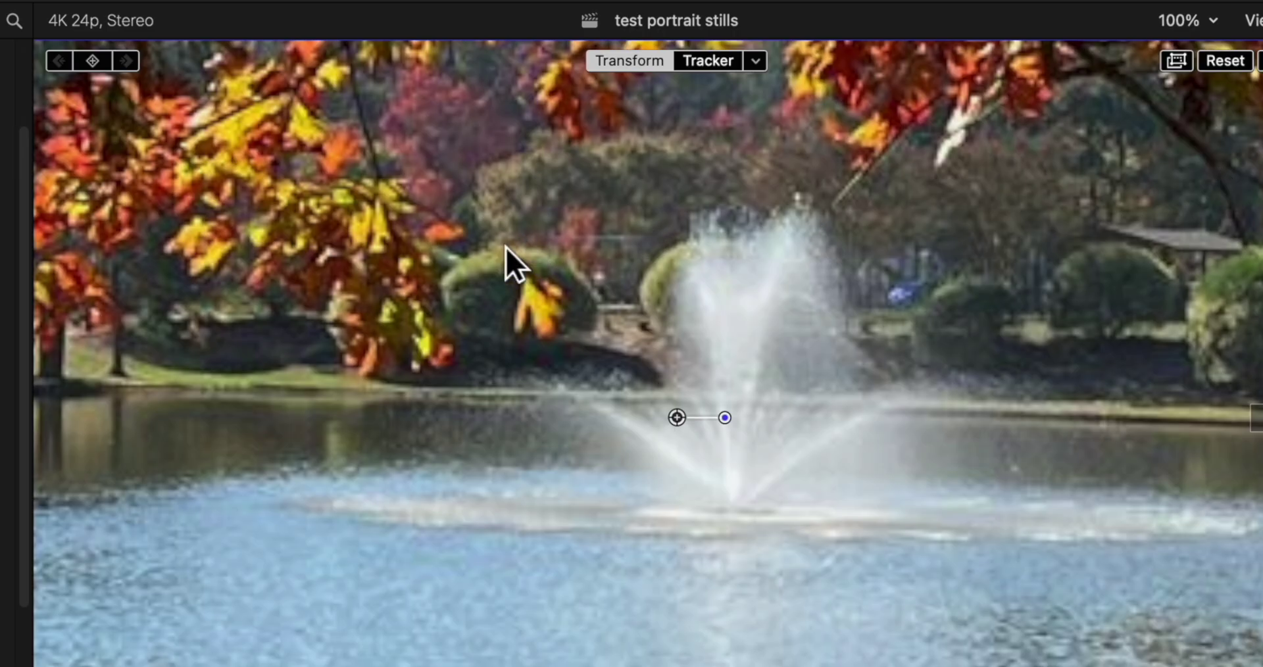
left_click_drag(507, 248, 825, 261)
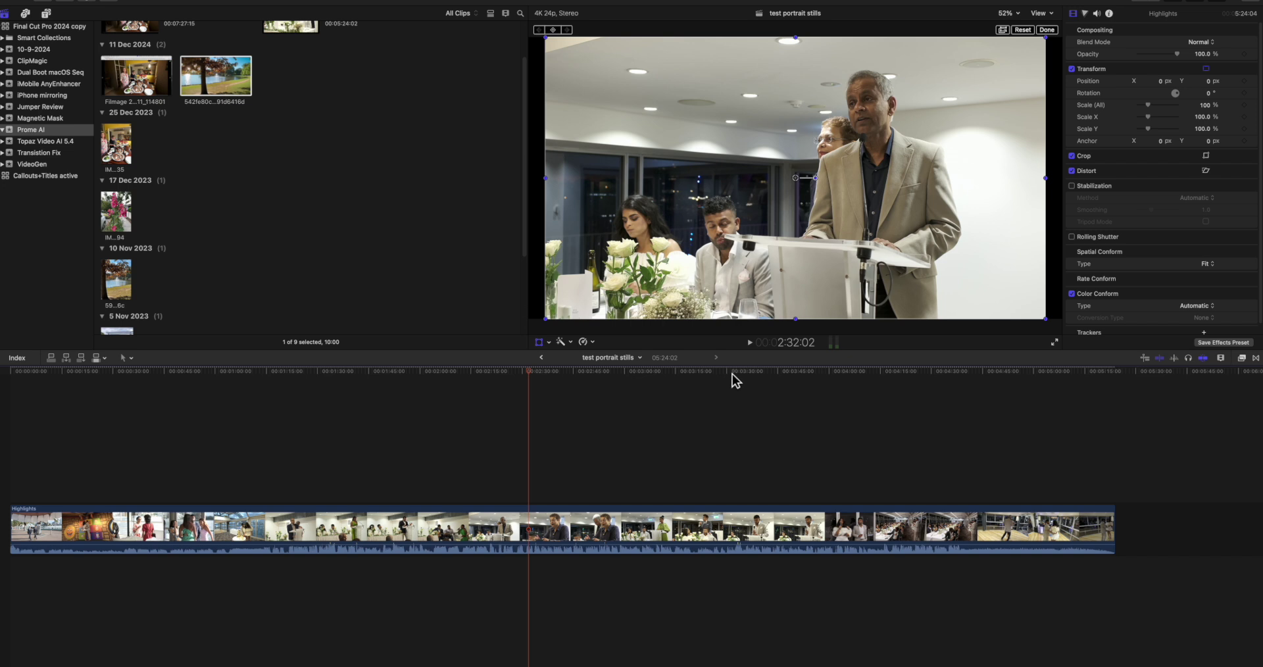
- Place the portrait lake still above the Highlights clip and scale it up to fill the frame
left_click(130, 282)
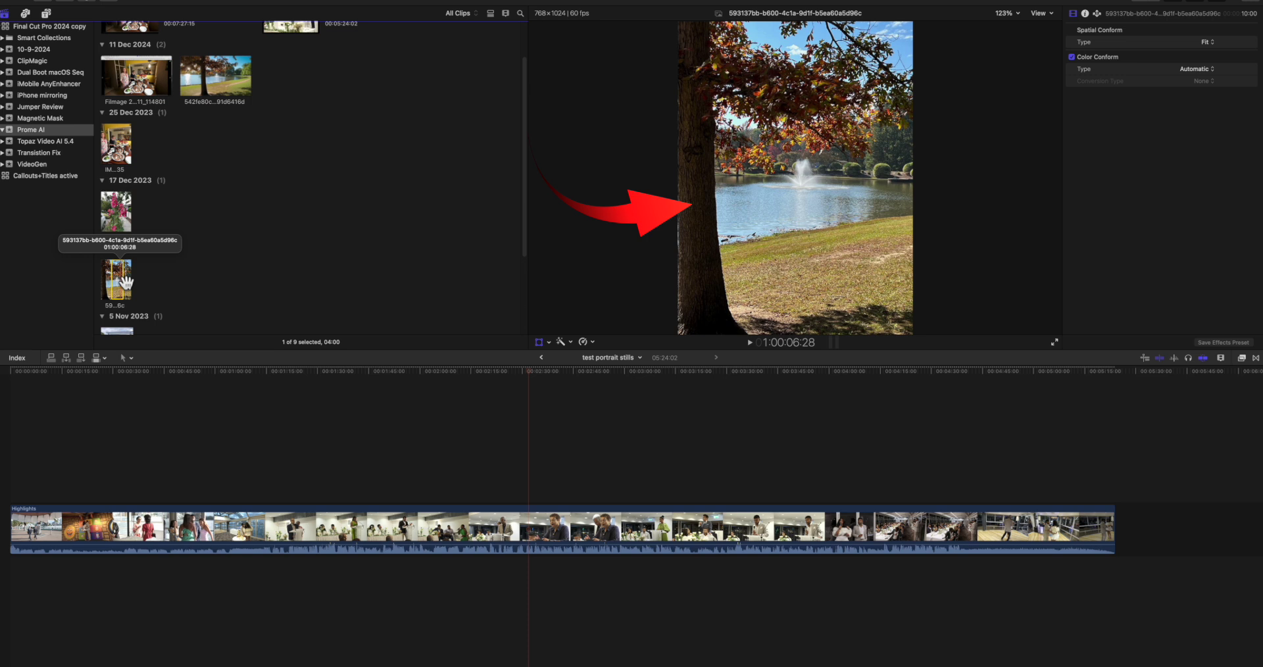
left_click_drag(125, 281, 519, 457)
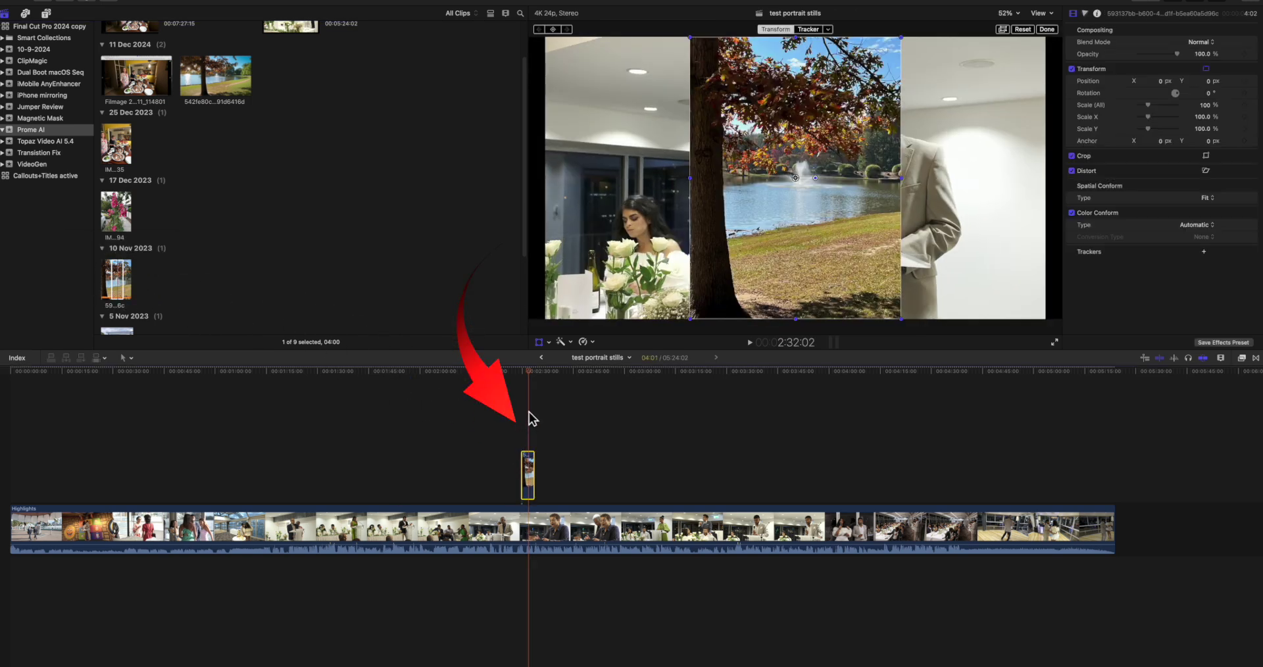
left_click(531, 379)
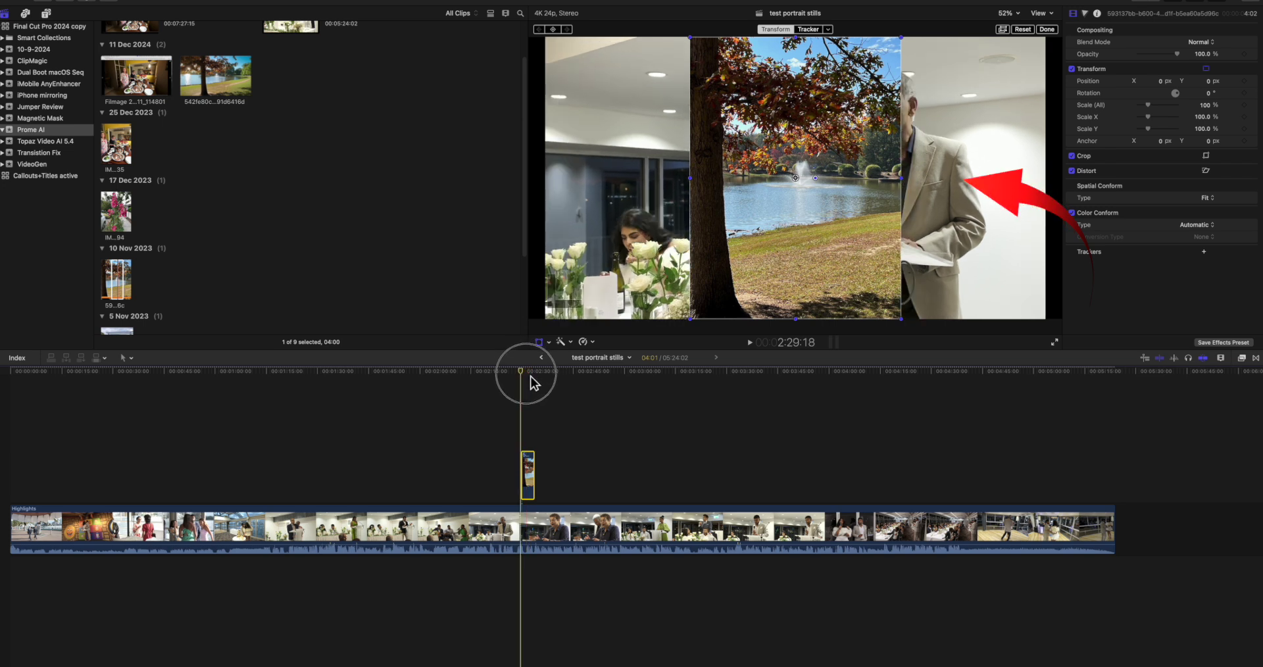
left_click(531, 469)
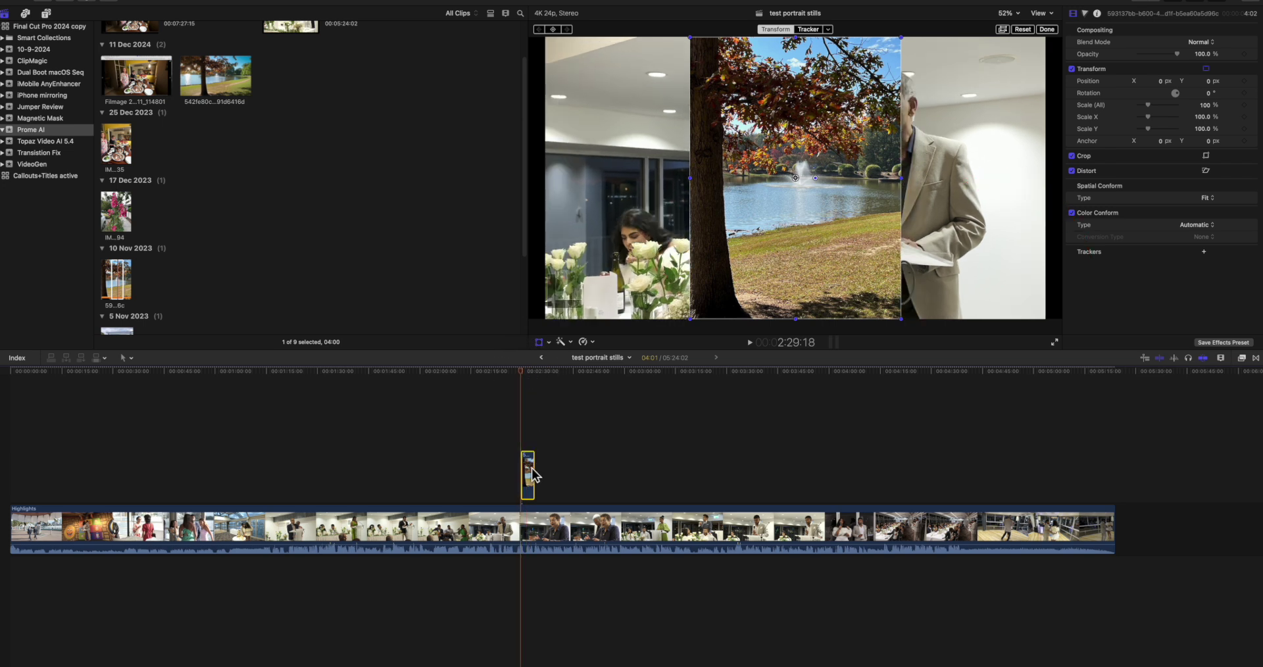
left_click_drag(691, 320, 520, 381)
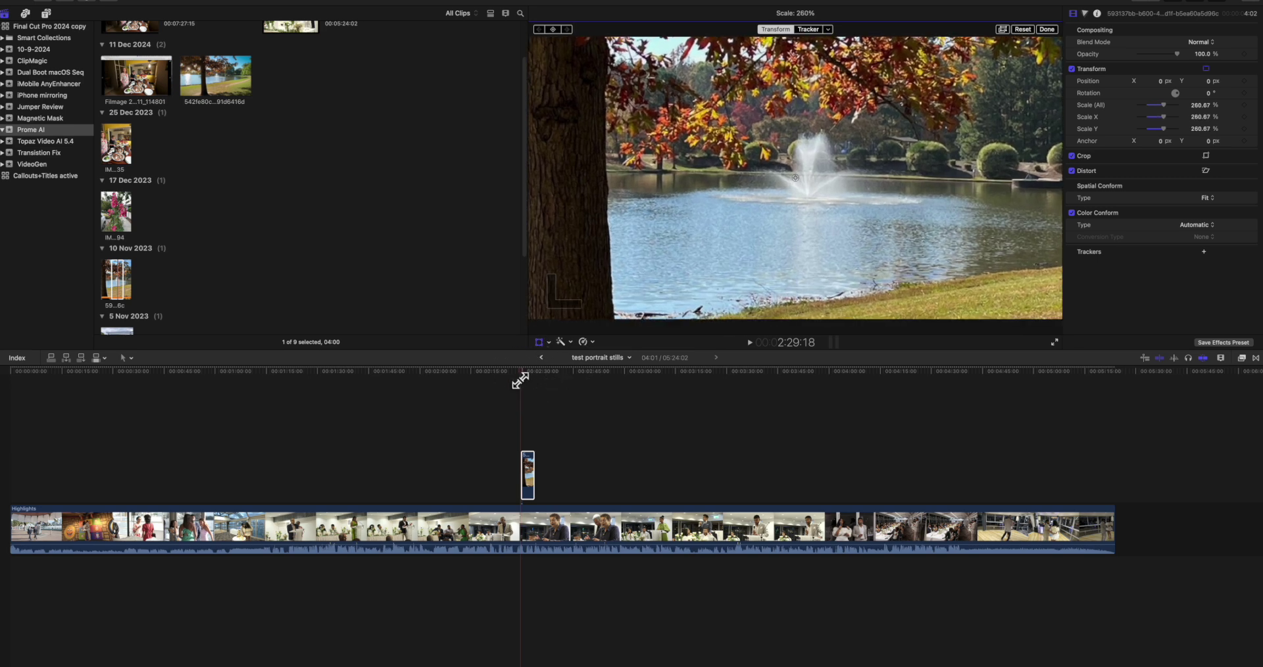
- View the frame at 100% and pan across it to check the lake photo's sharpness
left_click(1005, 12)
left_click(1020, 74)
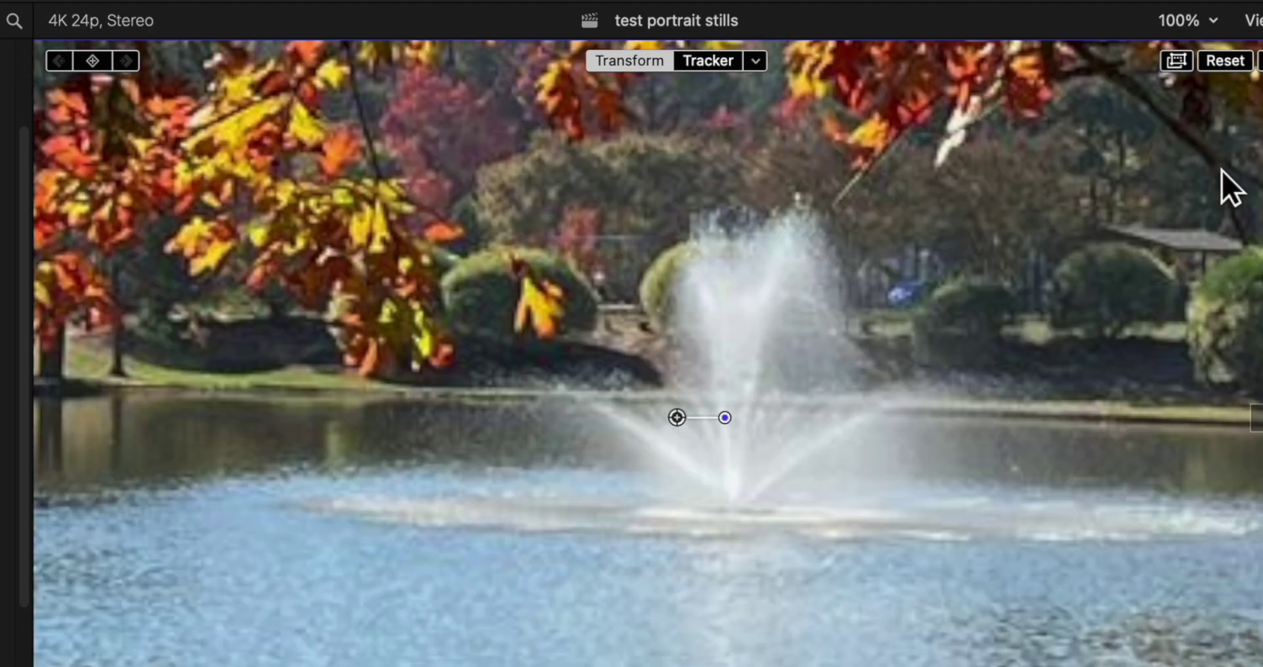
left_click_drag(511, 248, 841, 263)
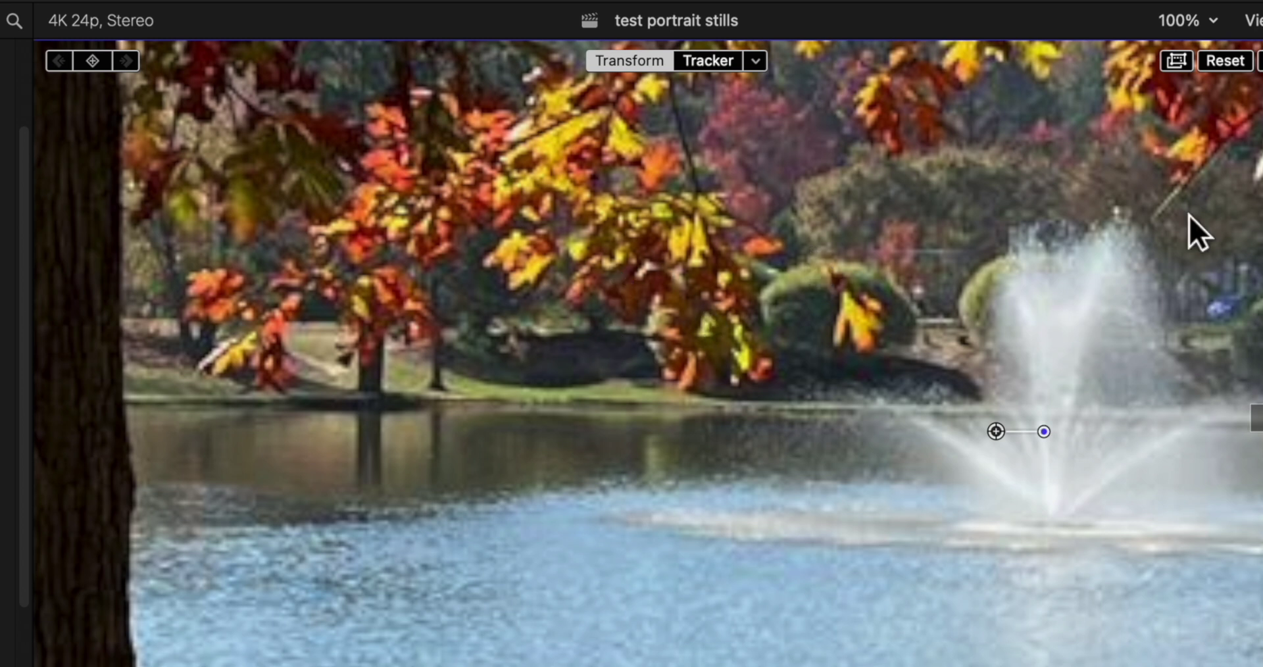
left_click(1212, 20)
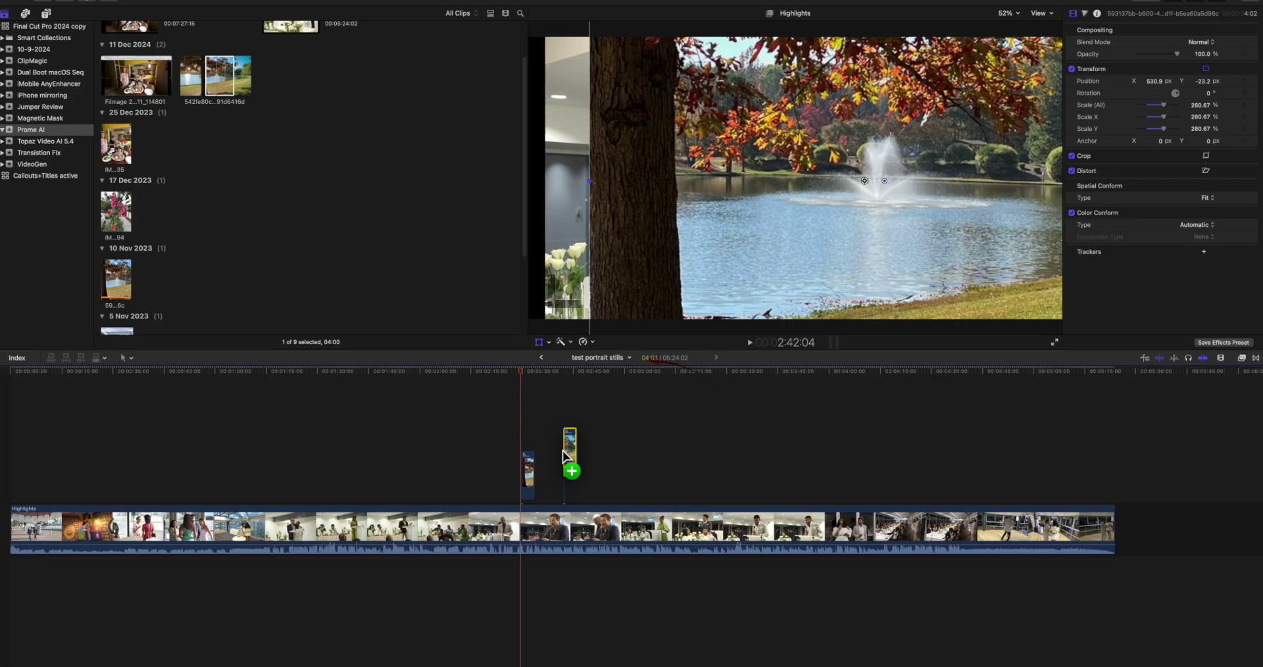
left_click_drag(565, 455, 541, 471)
- Play the project from the lake clip's start, then preview the lake PNG full size
left_click(523, 373)
key("space")
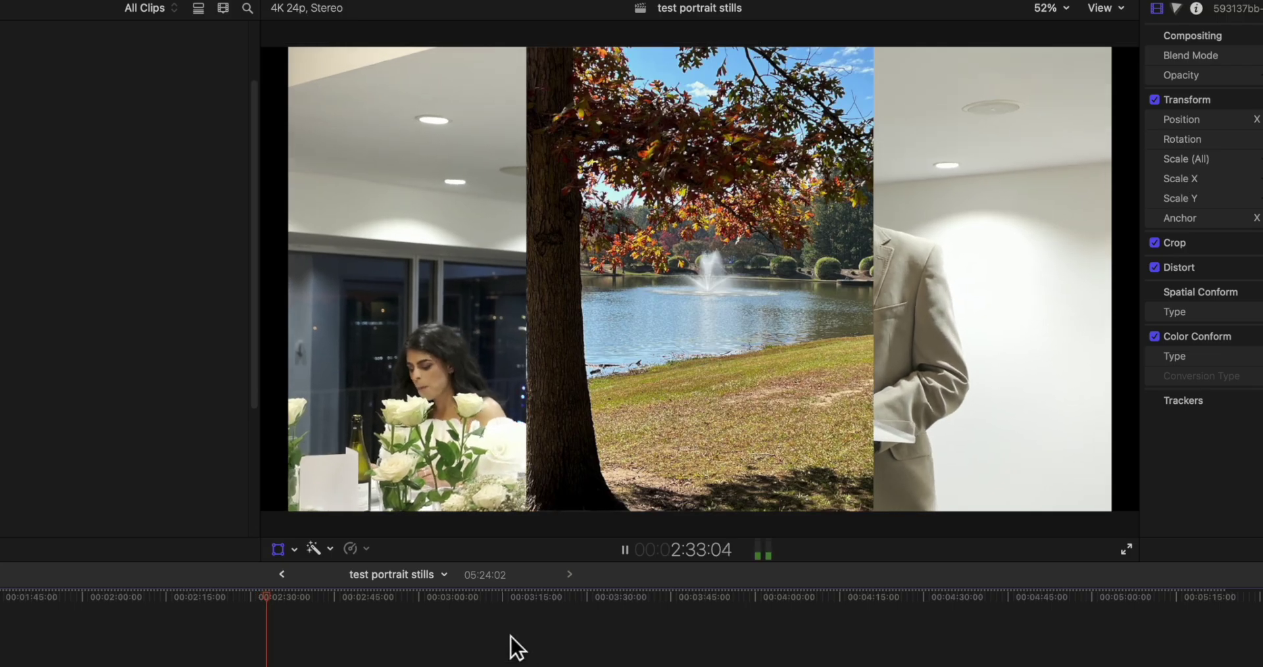
key("shift+t")
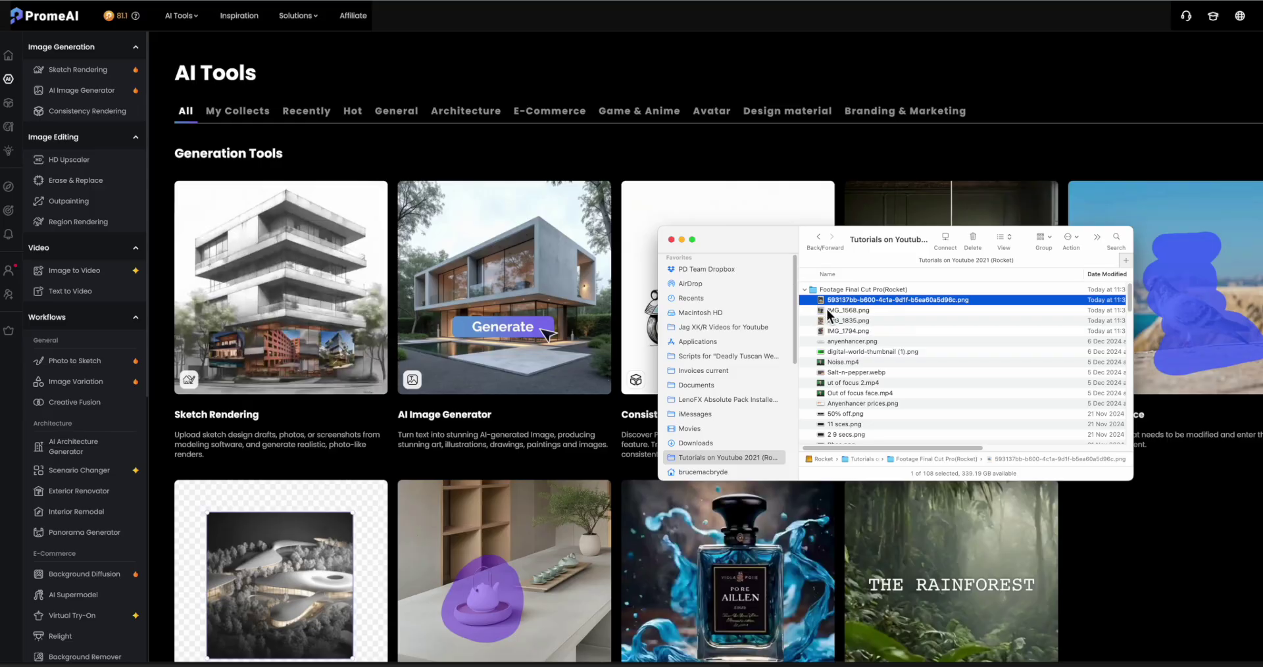
key("space")
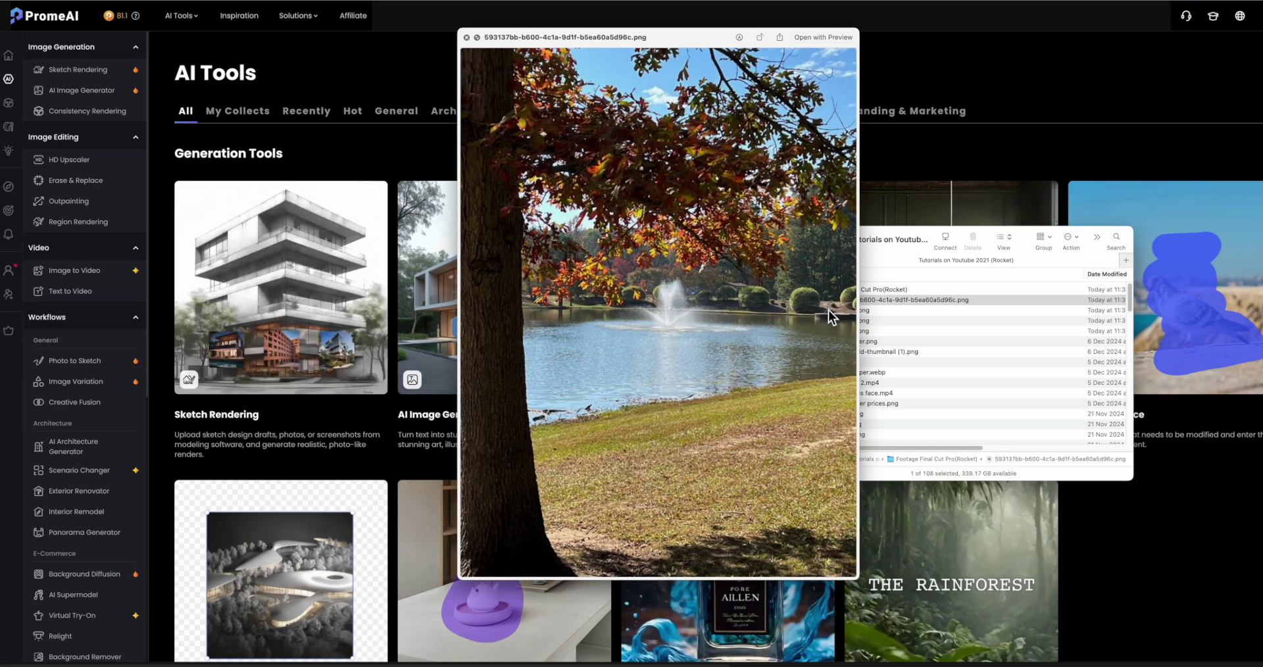
- Open PromeAI's Outpainting tool and upload the portrait lake PNG as its image
key("space")
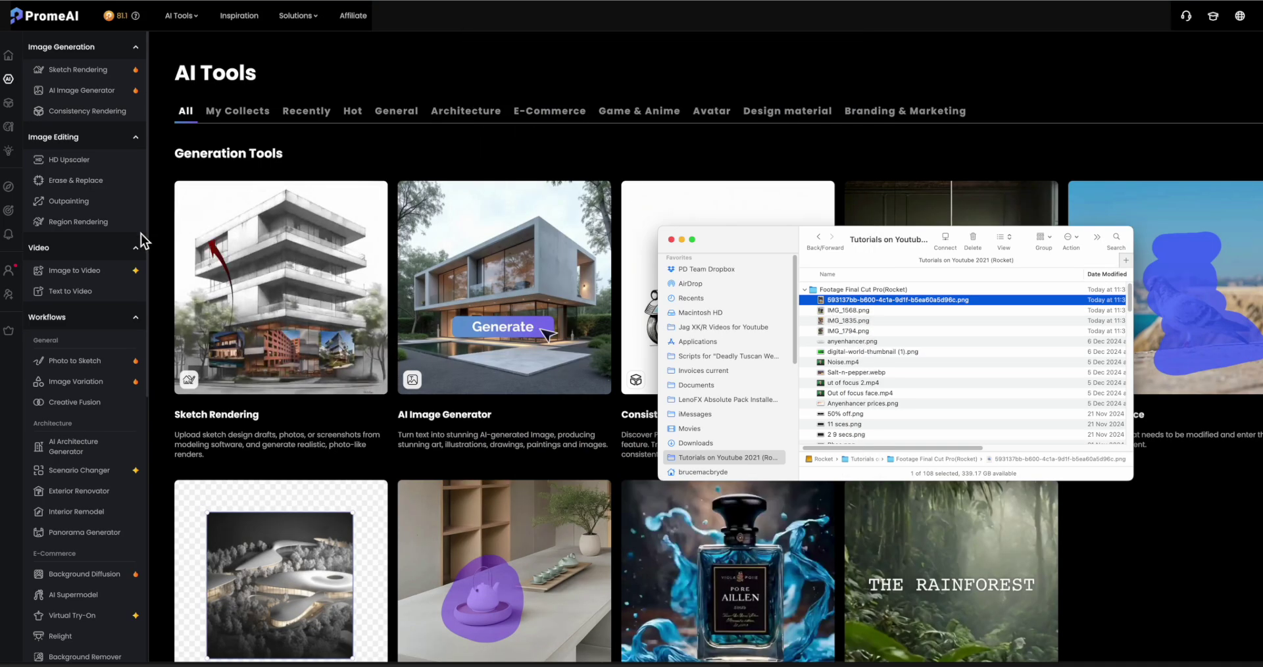
left_click(70, 204)
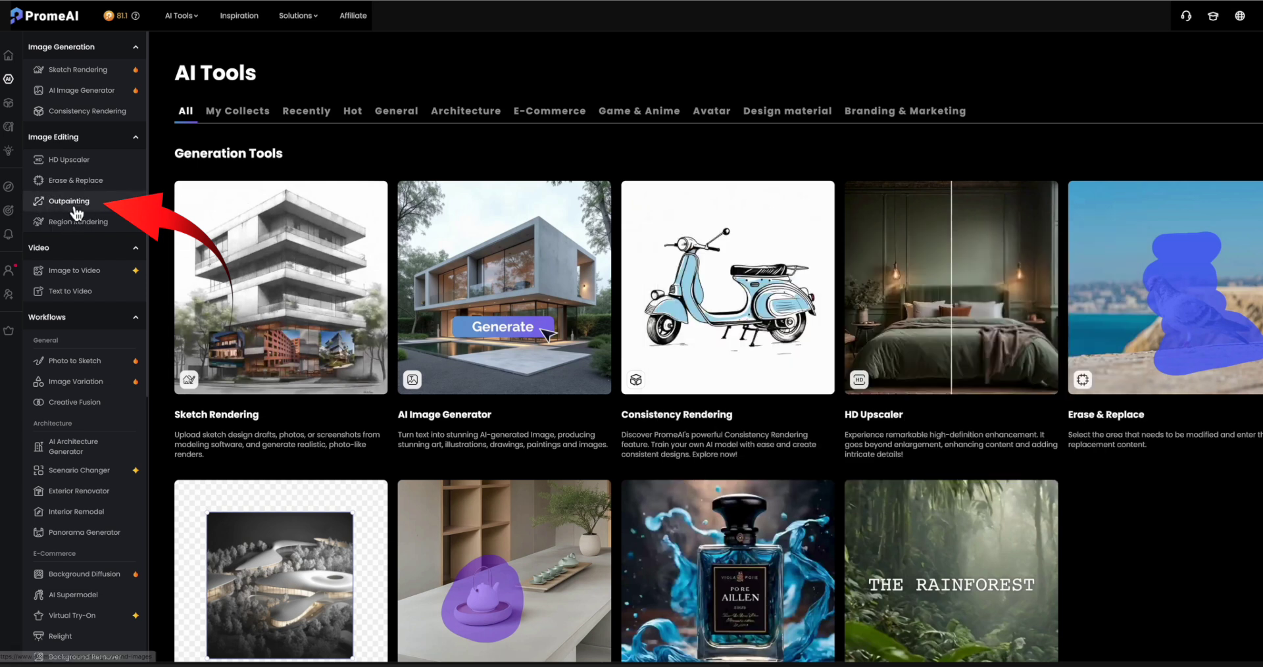
left_click(70, 204)
left_click(42, 650)
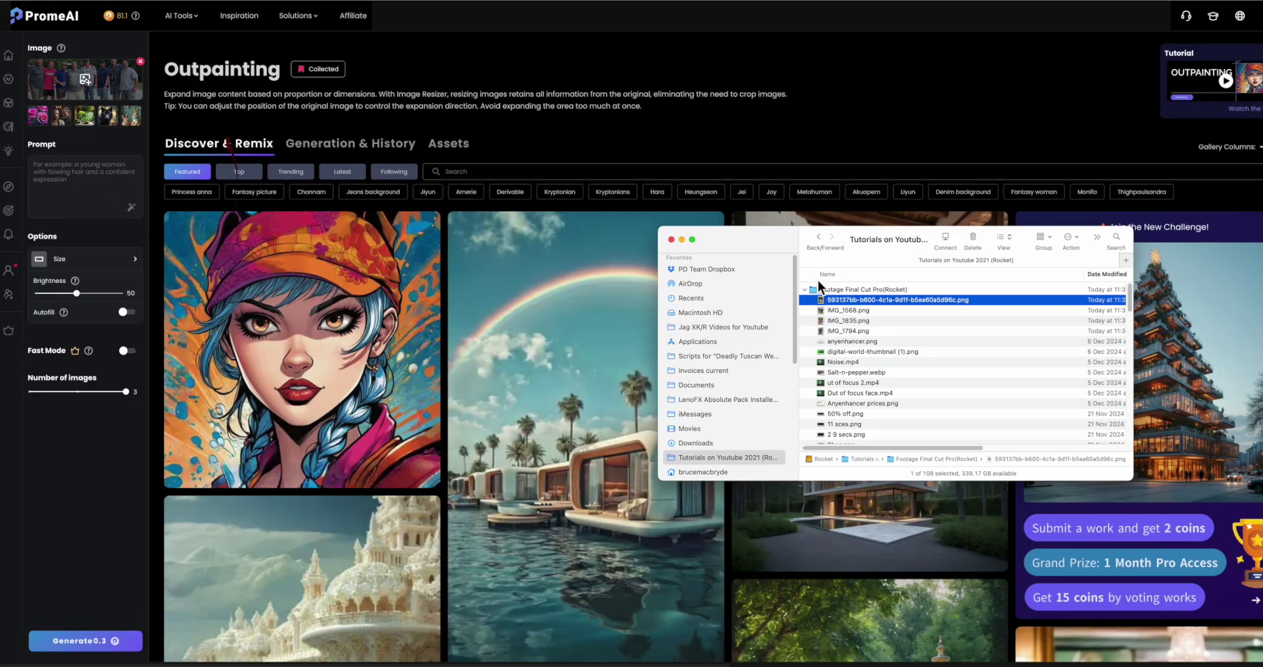
left_click_drag(824, 307, 66, 82)
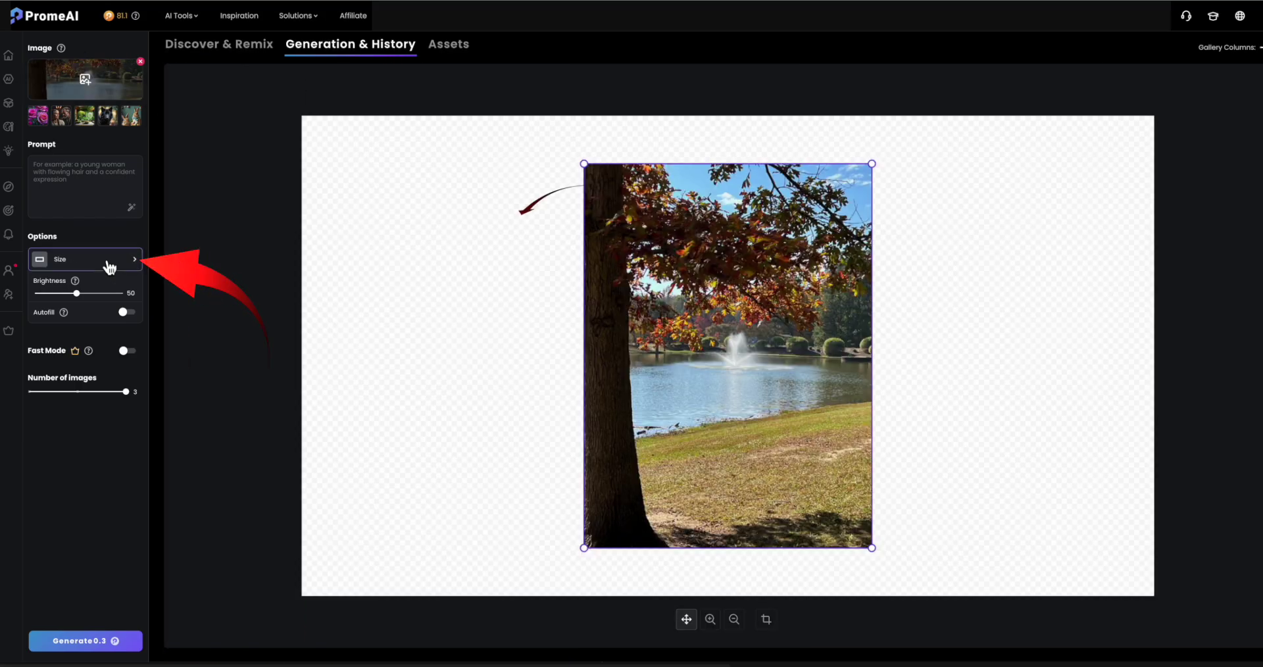
- Choose a 16:9 canvas, enlarge the photo to fill its height, and generate the outpainting
left_click(104, 265)
left_click(483, 352)
left_click_drag(584, 164, 550, 119)
left_click_drag(872, 548, 906, 595)
left_click(85, 642)
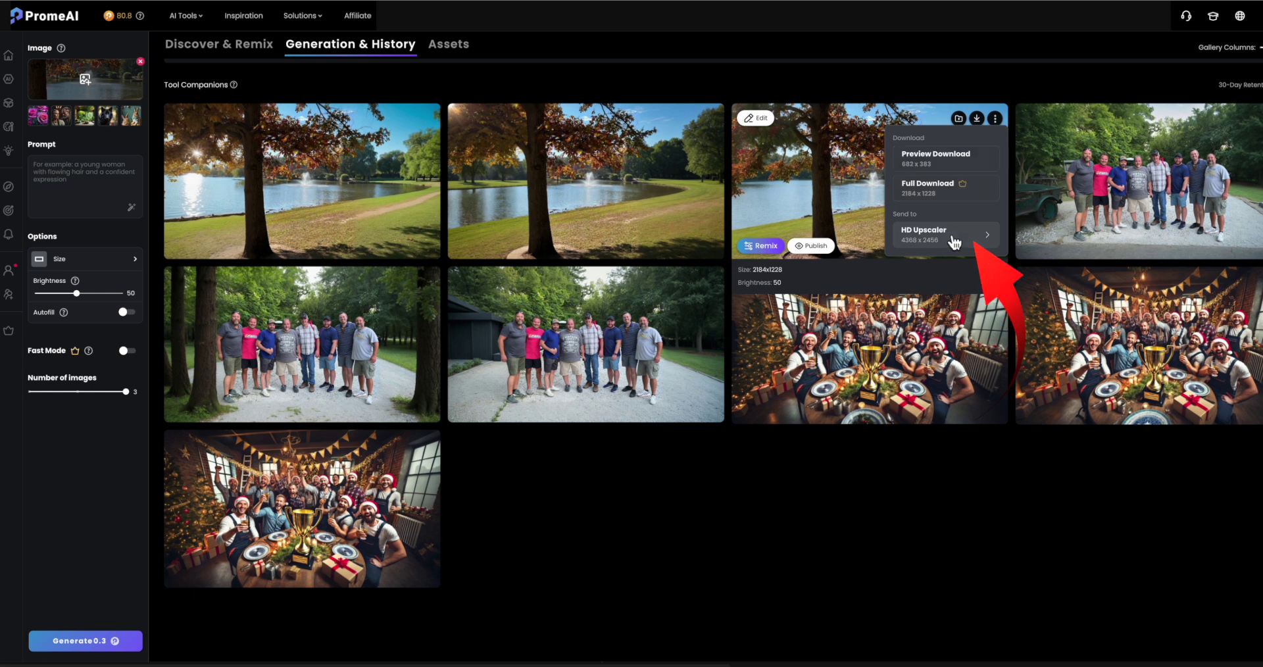
- Send the widened lake image to HD Upscaler and start upscaling it
left_click(991, 237)
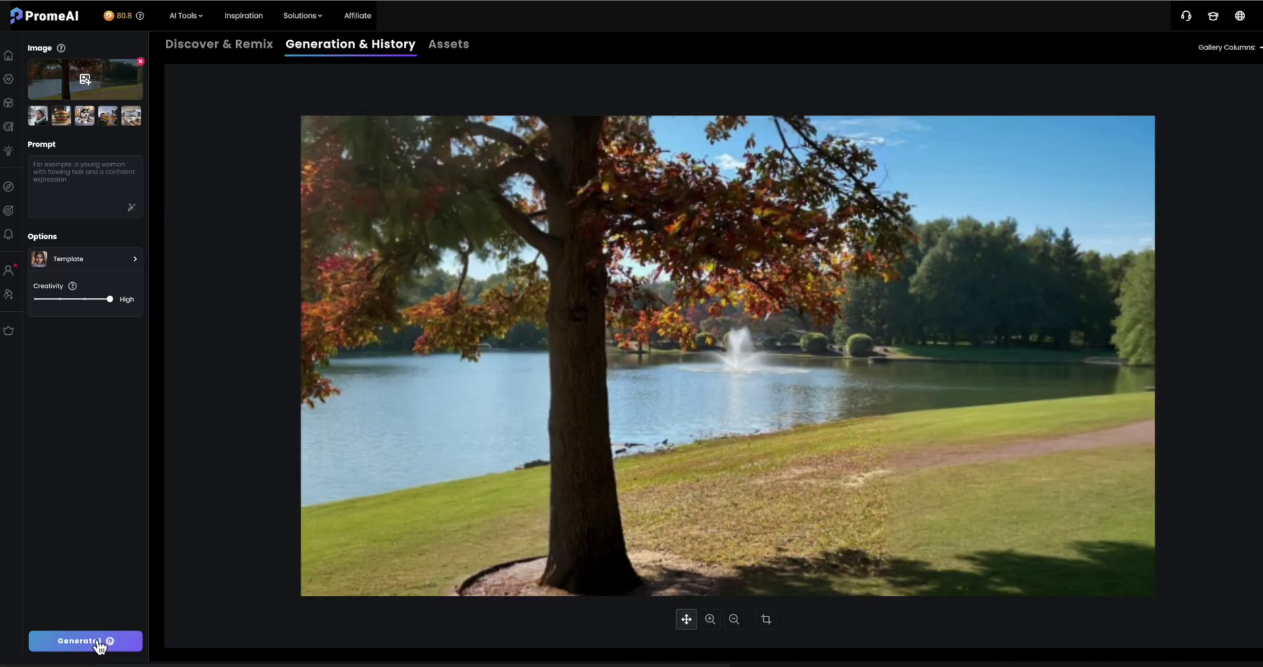
left_click(99, 645)
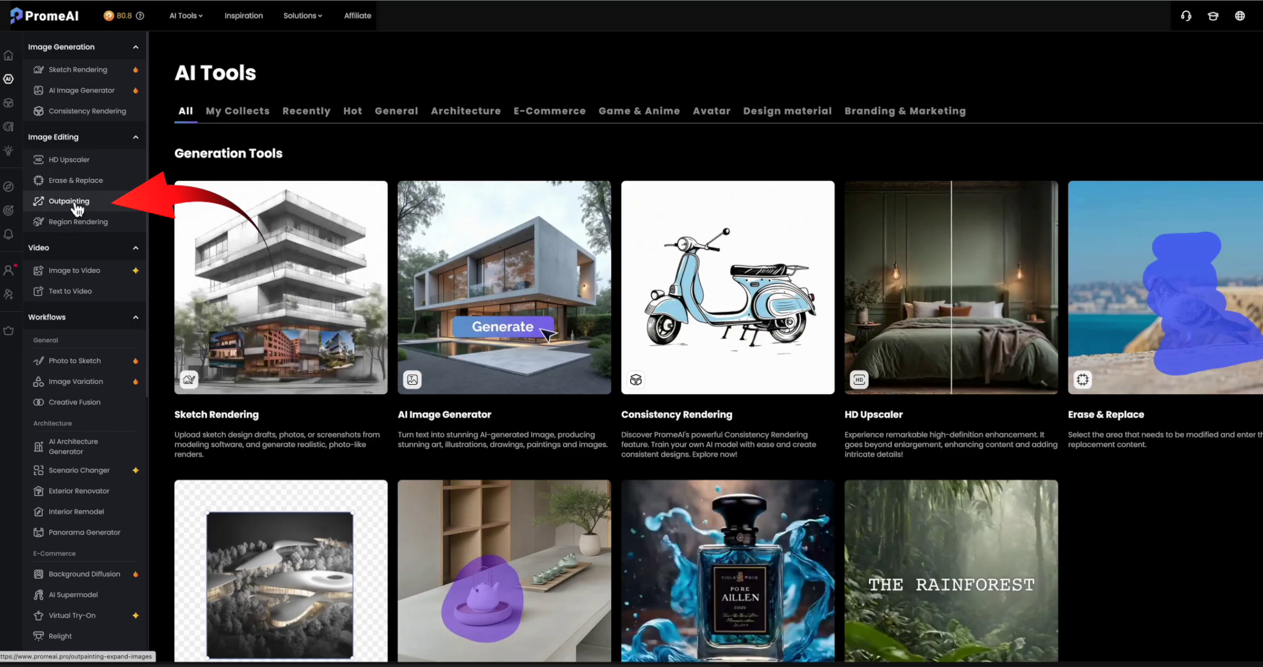
- Upload IMG_1835.png, the kitchen photo, into Outpainting and confirm the 16:9 canvas size
left_click(70, 201)
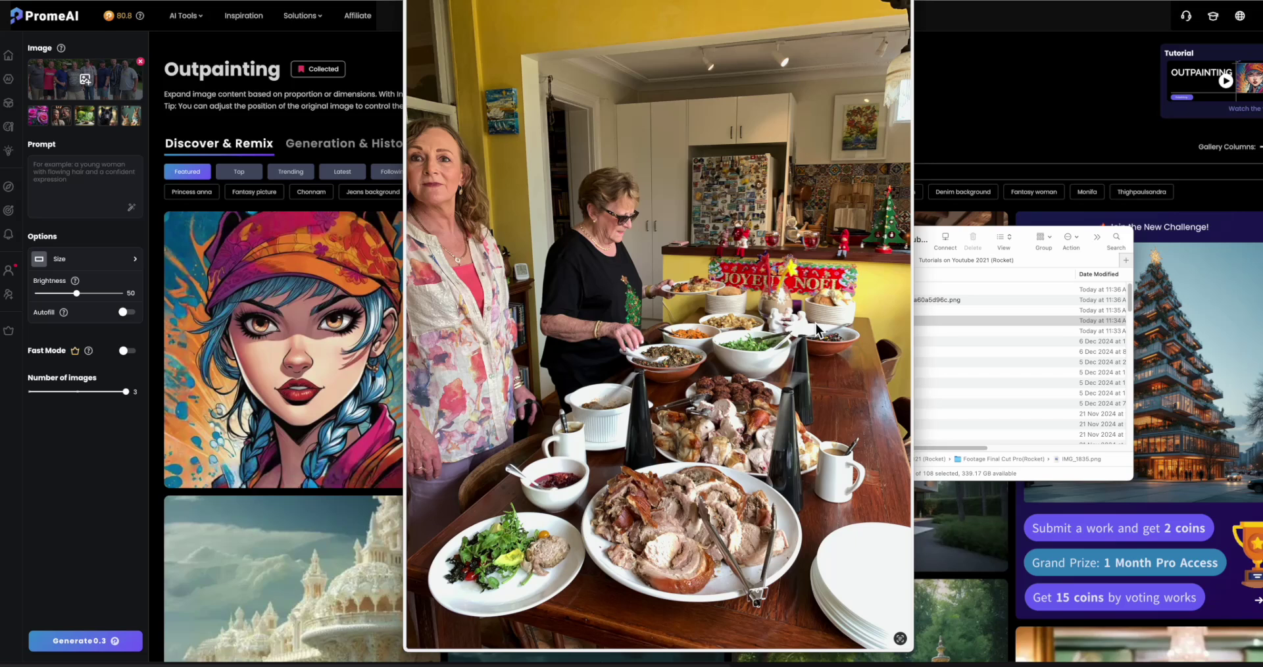
key("space")
left_click_drag(816, 323, 92, 81)
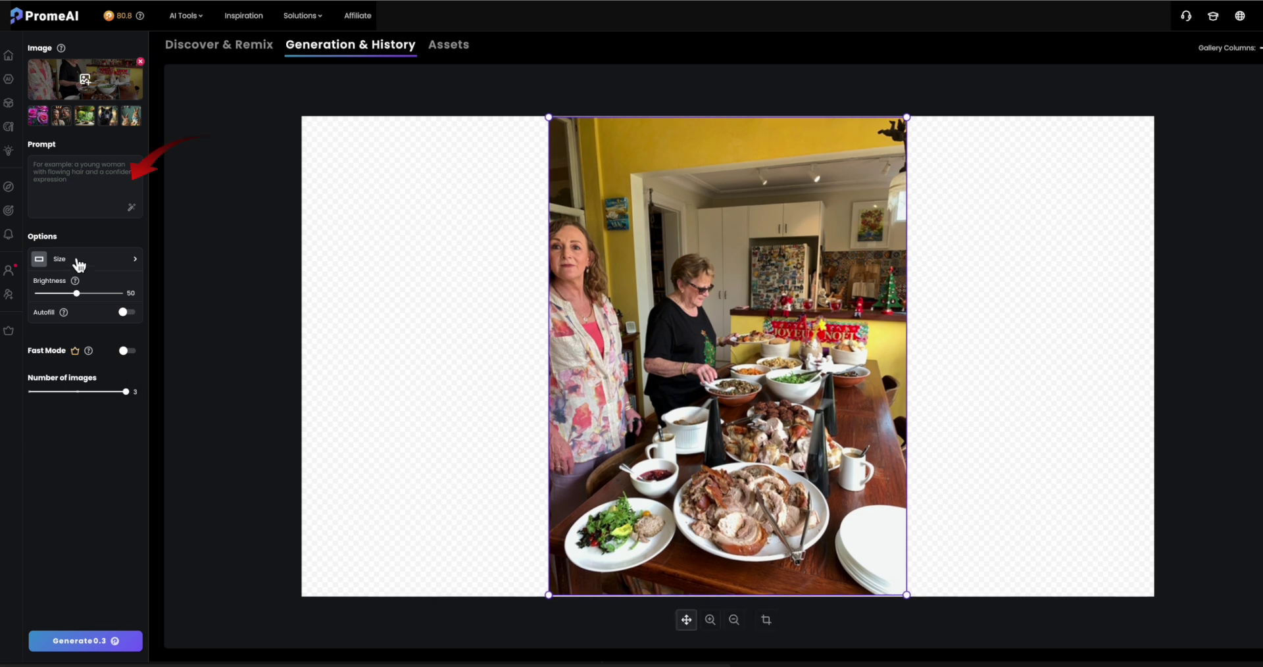
left_click(78, 261)
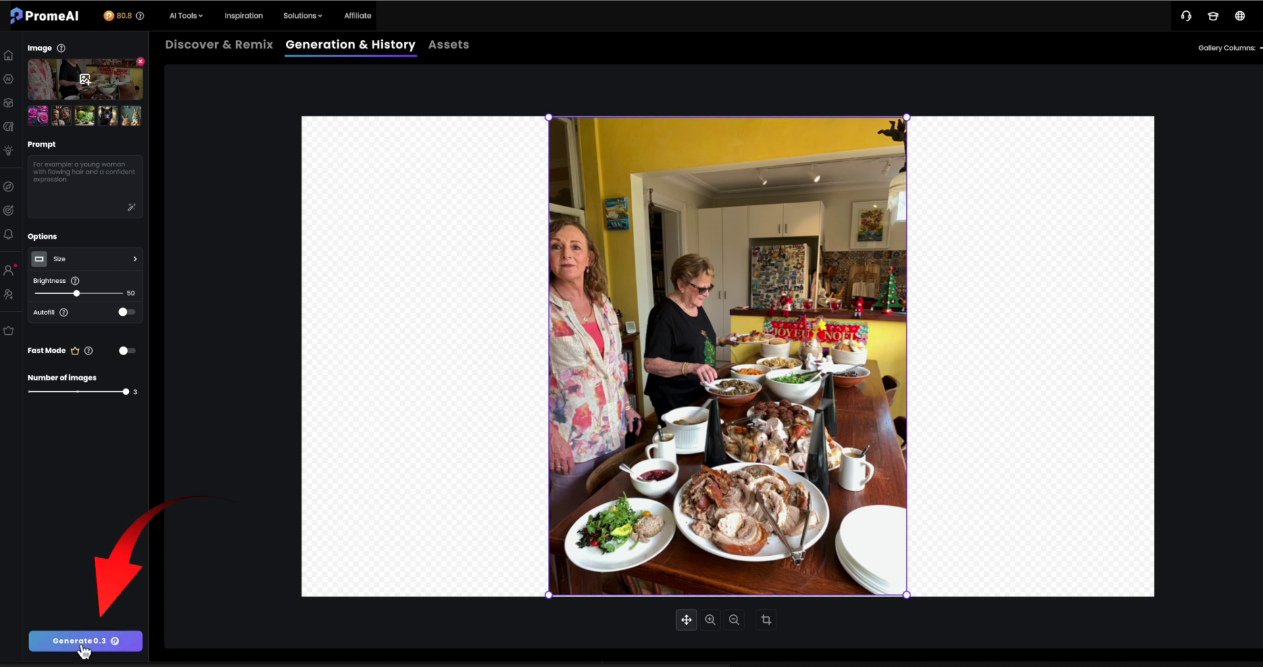
- Generate the kitchen photo's outpainting, producing three 4369×2457 landscape versions
left_click(80, 643)
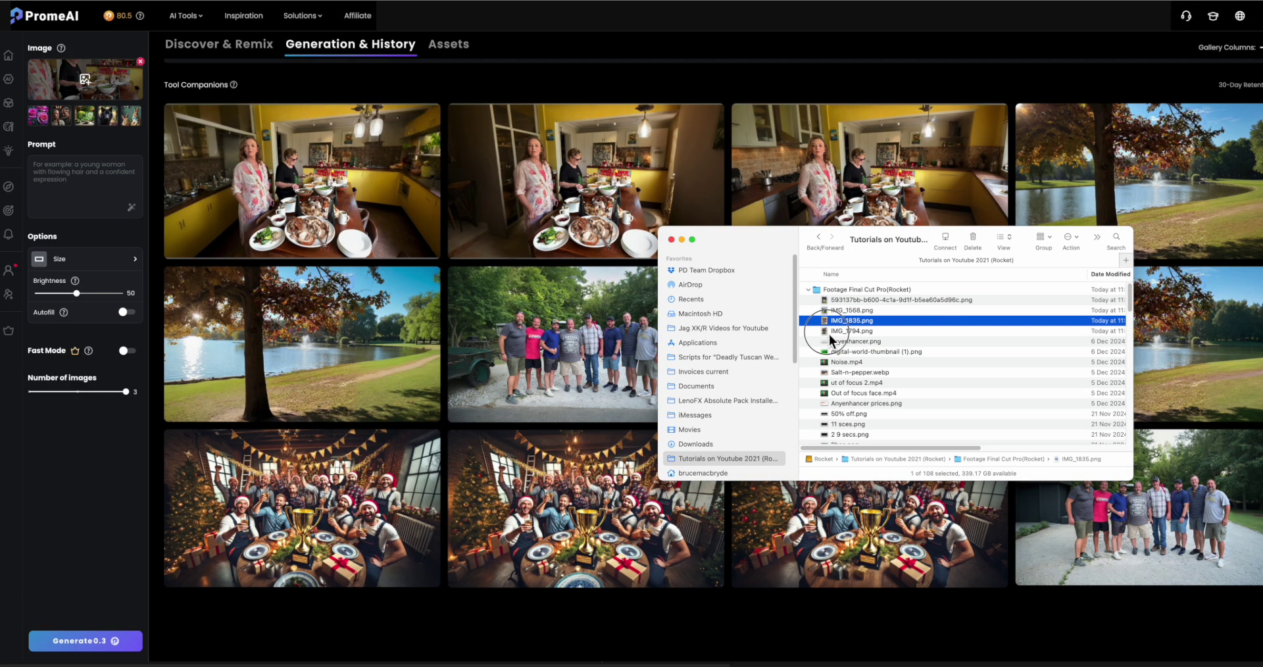
- Preview IMG_1794.png, upload the hollyhock photo into Outpainting, and generate its 16:9 version
left_click(829, 332)
key("space")
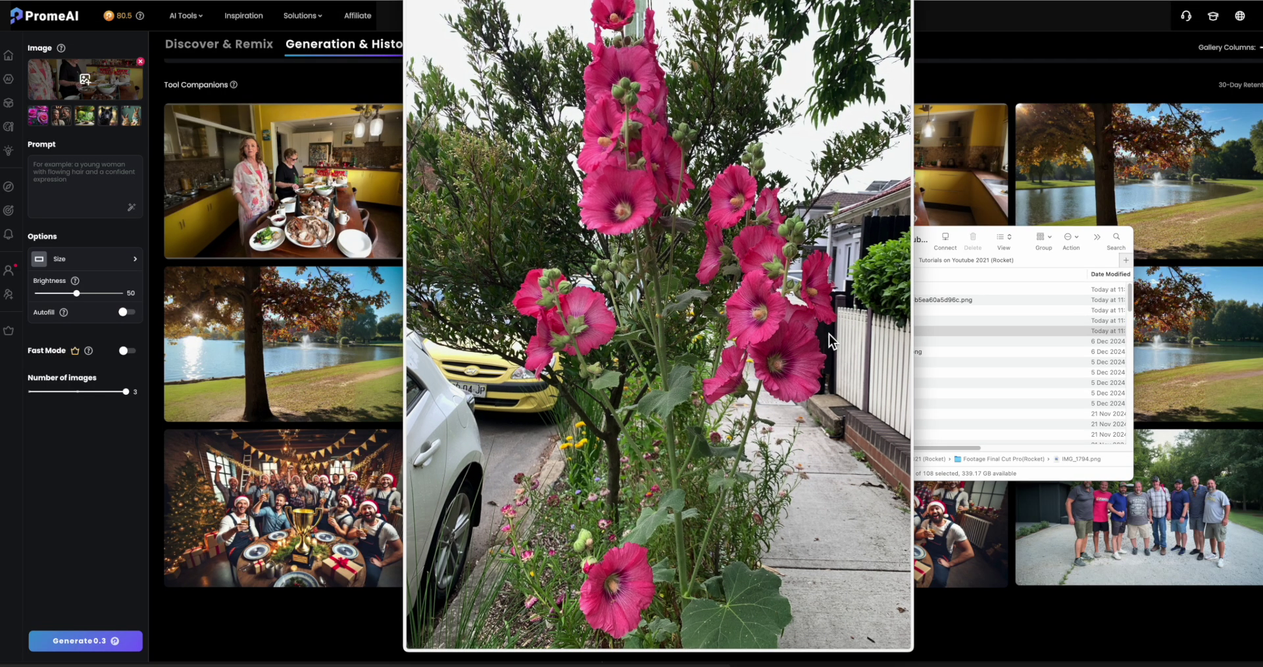
key("space")
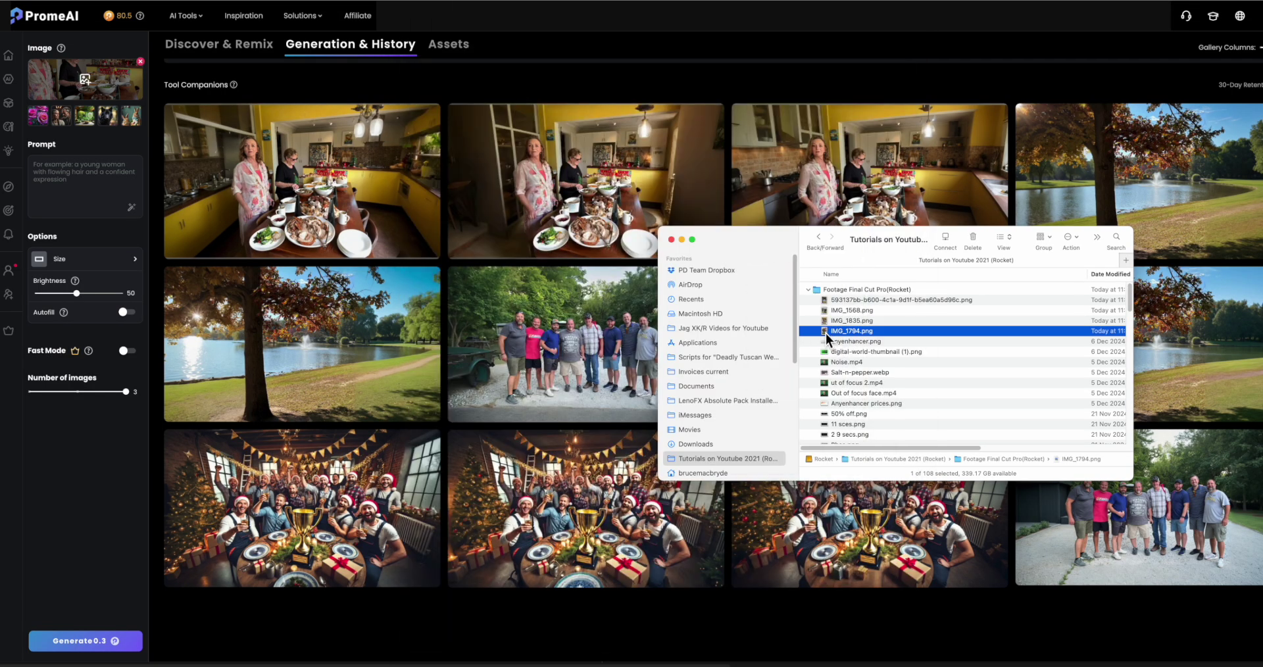
left_click_drag(823, 333, 92, 77)
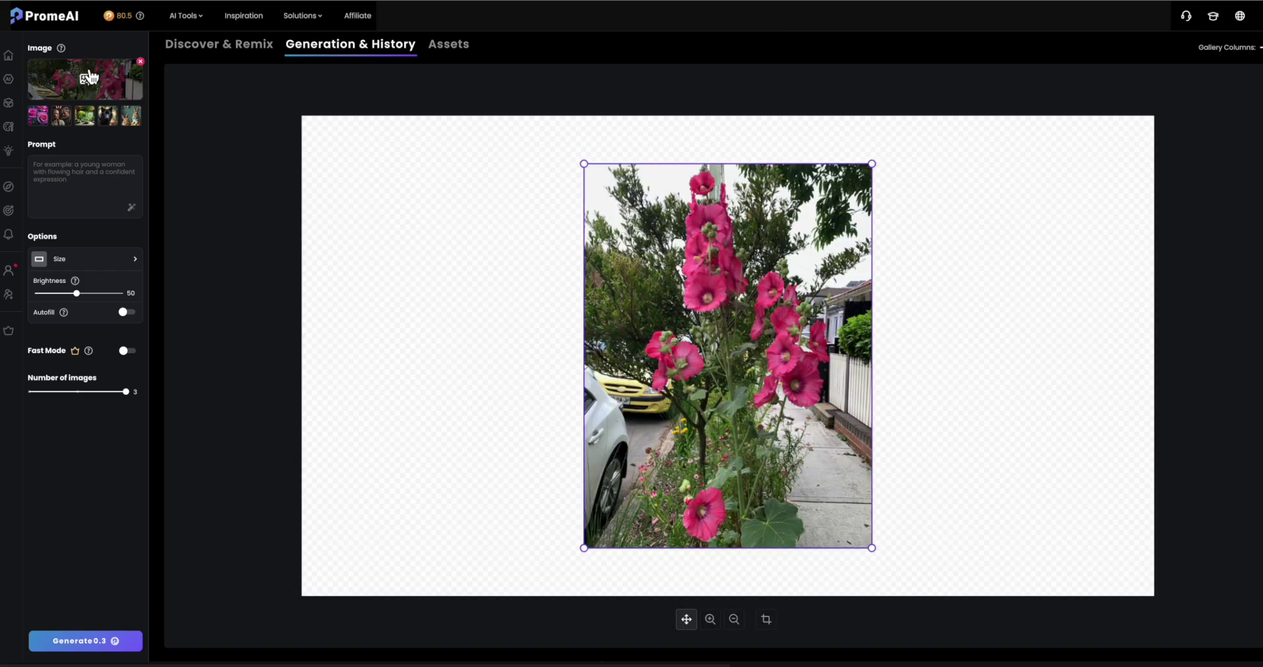
left_click(113, 641)
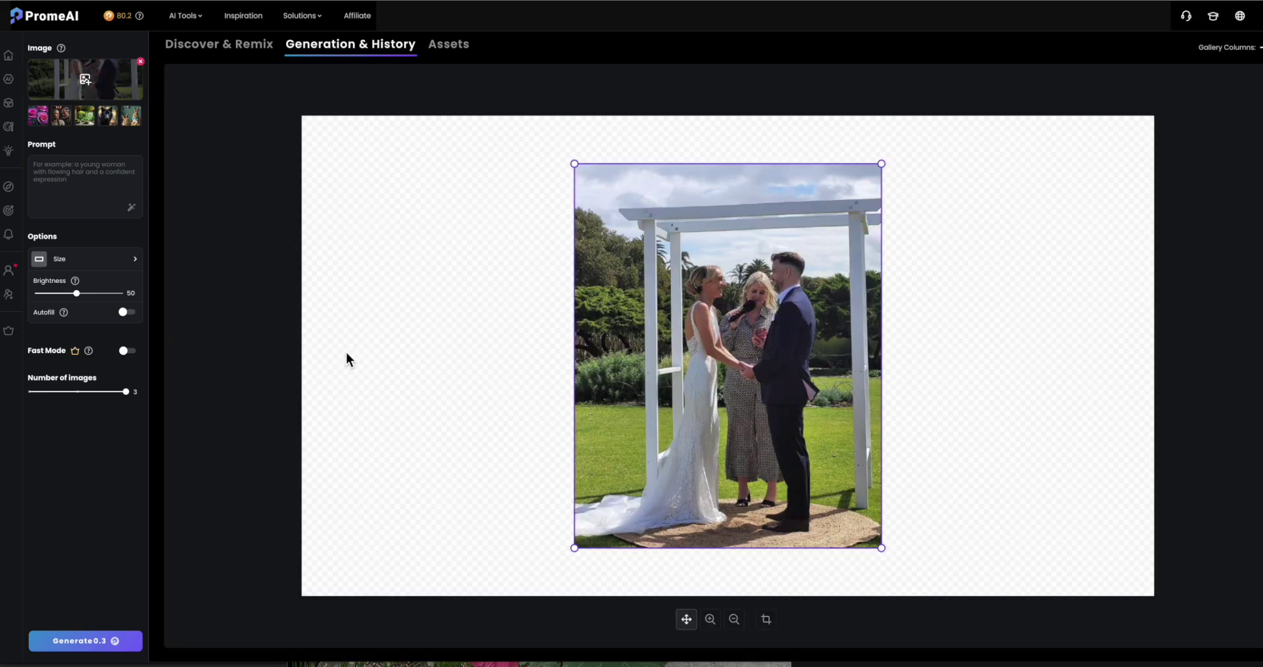
- Generate the wedding photo's outpainting, yielding three 2304×1296 landscape versions
left_click(78, 641)
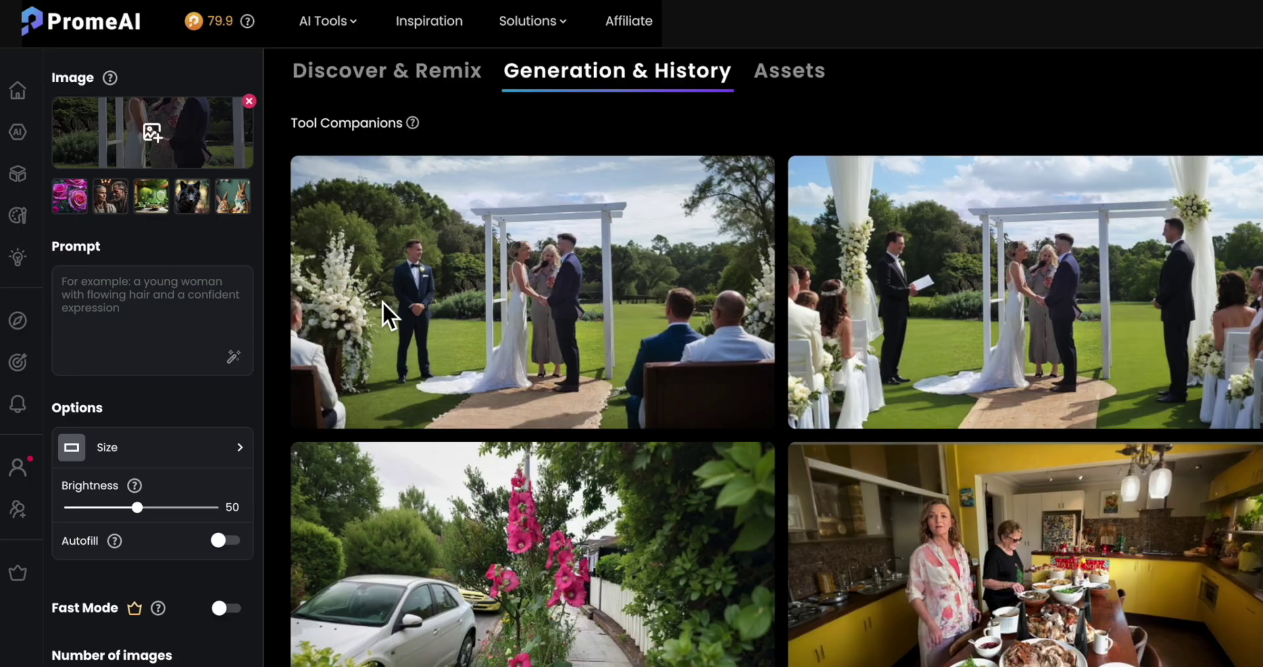
- Open the editing-tools list for the first widened wedding-ceremony result
mouse_move(377, 359)
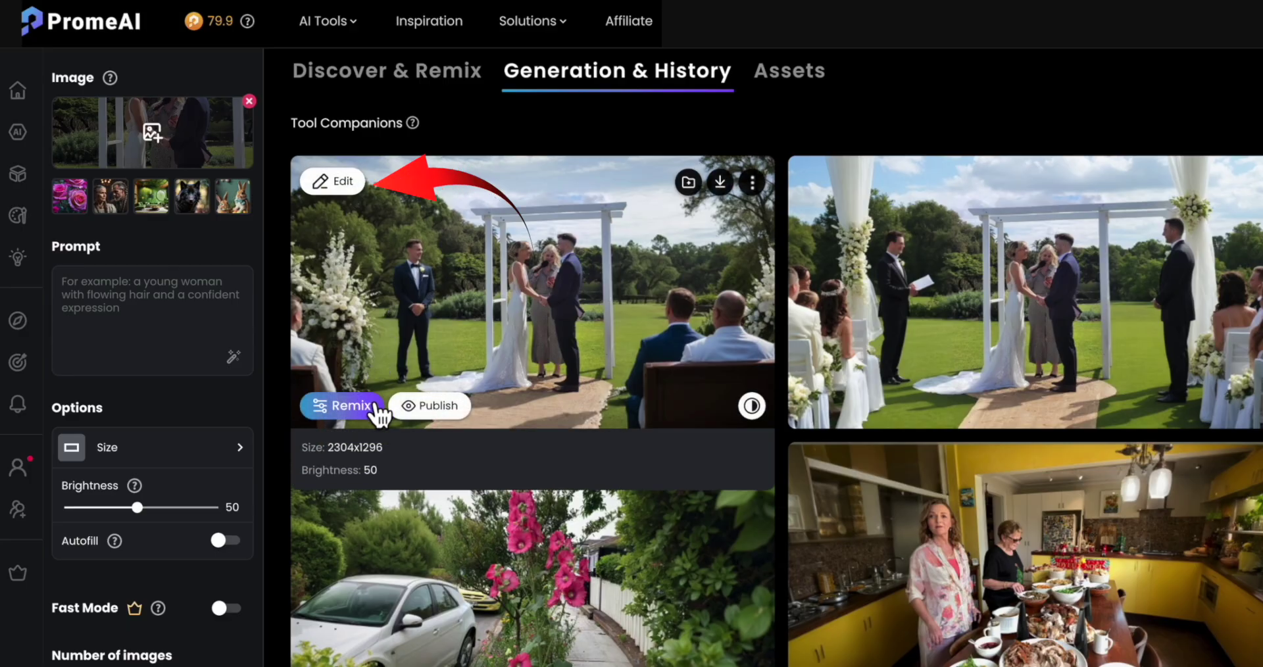
left_click(361, 194)
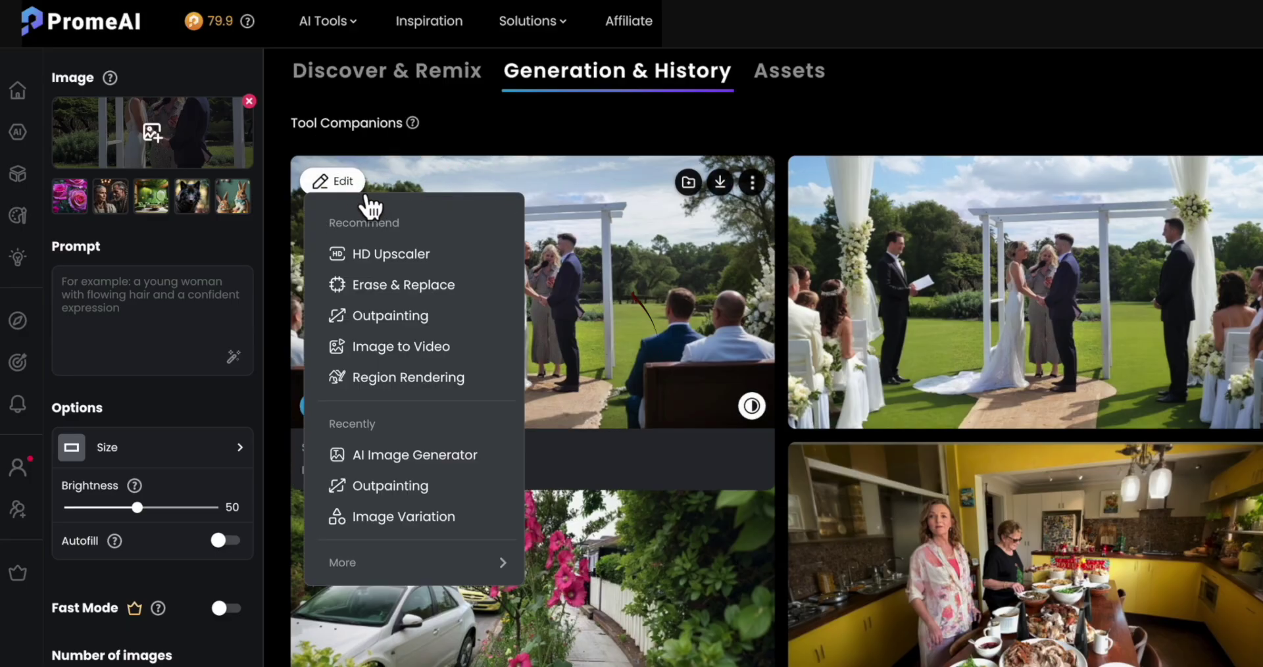